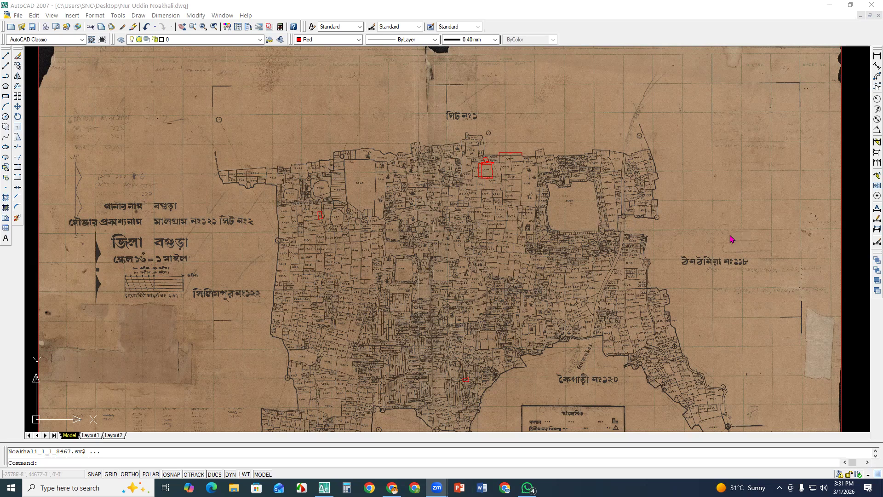
Examine the brown Bogura mouza sheet in the drawing, including its title block and scale bar
{"action": "scroll", "coordinate": [449, 203], "scroll_direction": "down", "scroll_amount": 8}
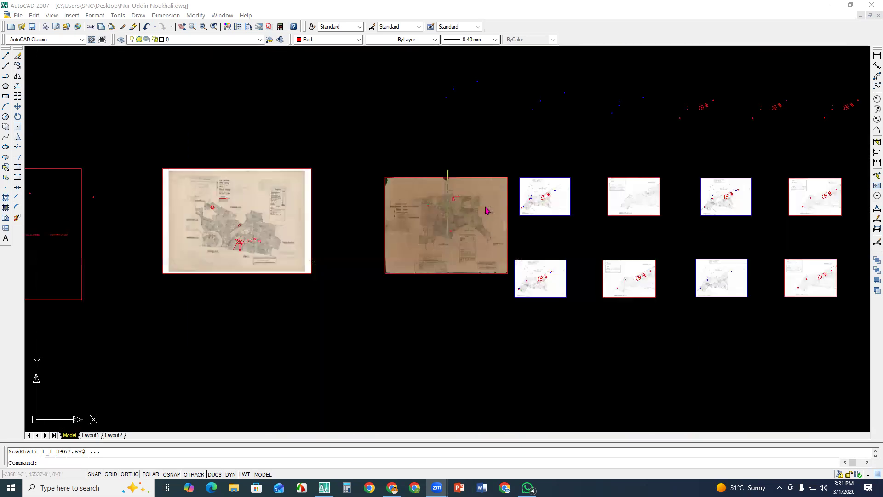
{"action": "scroll", "coordinate": [486, 210], "scroll_direction": "up", "scroll_amount": 5}
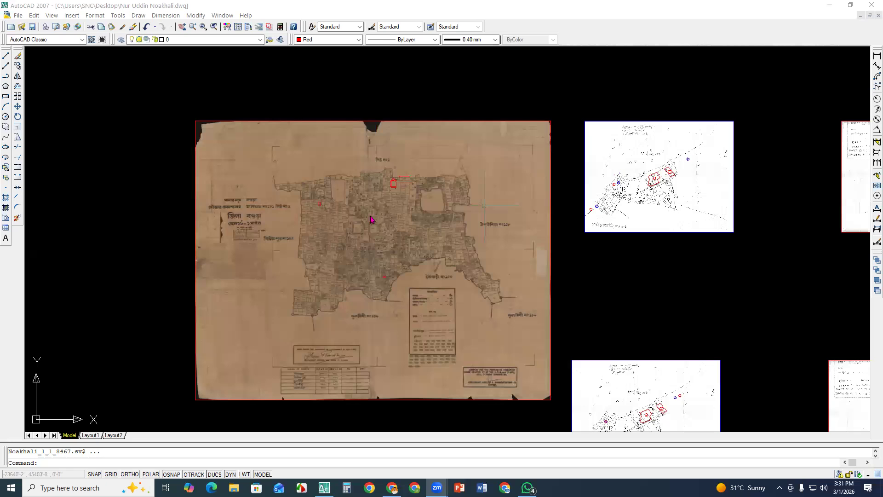
{"action": "scroll", "coordinate": [227, 244], "scroll_direction": "up", "scroll_amount": 2}
{"action": "scroll", "coordinate": [271, 236], "scroll_direction": "up", "scroll_amount": 4}
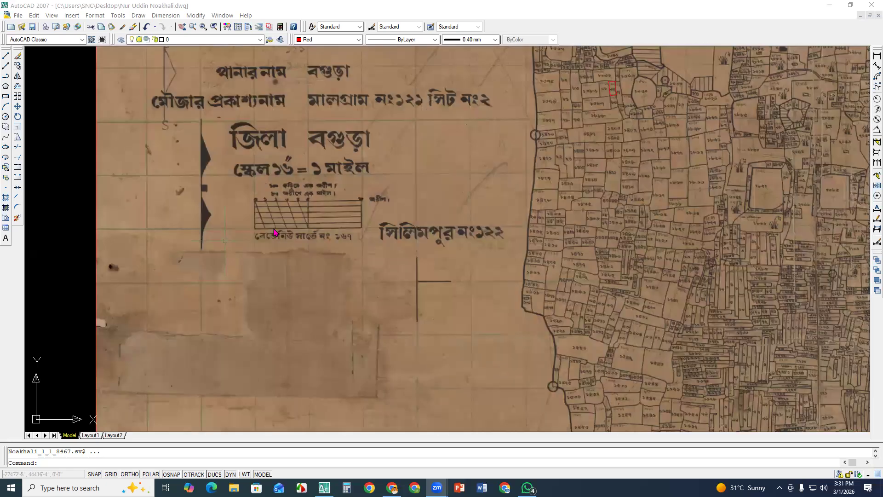
{"action": "scroll", "coordinate": [321, 219], "scroll_direction": "down", "scroll_amount": 4}
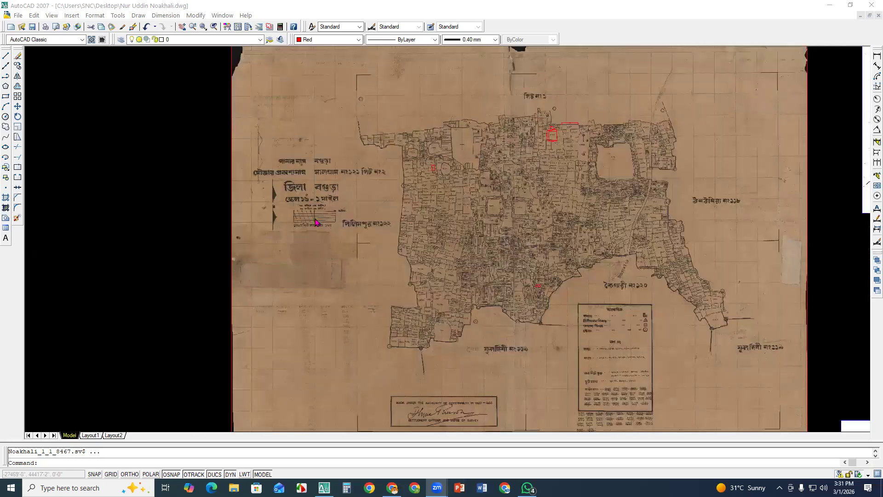
{"action": "scroll", "coordinate": [316, 223], "scroll_direction": "down", "scroll_amount": 2}
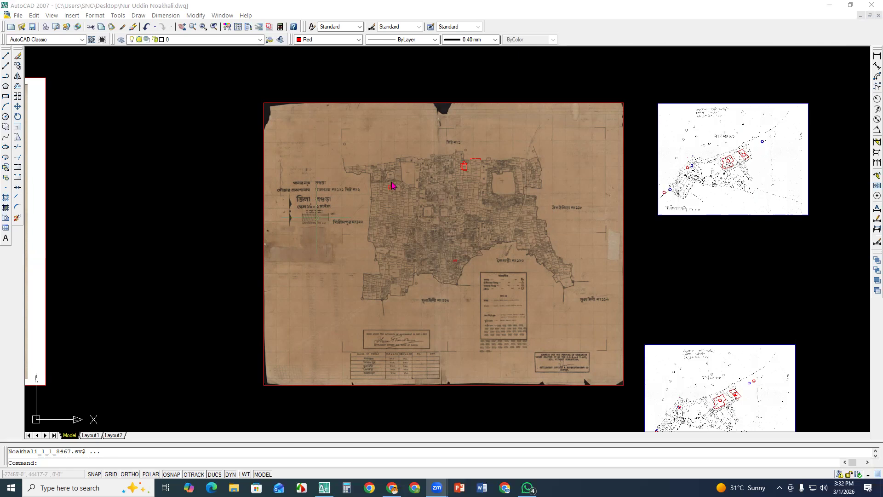
Examine the plot boundaries around plots ১৪০৪ and ১৪০৭ on the western side of the mouza sheet
{"action": "scroll", "coordinate": [389, 186], "scroll_direction": "up", "scroll_amount": 2}
{"action": "scroll", "coordinate": [390, 187], "scroll_direction": "up", "scroll_amount": 3}
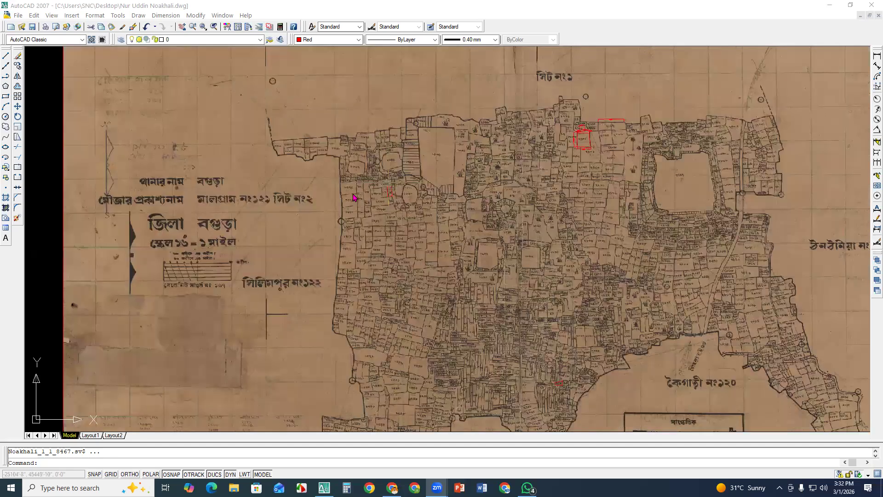
{"action": "scroll", "coordinate": [348, 201], "scroll_direction": "up", "scroll_amount": 5}
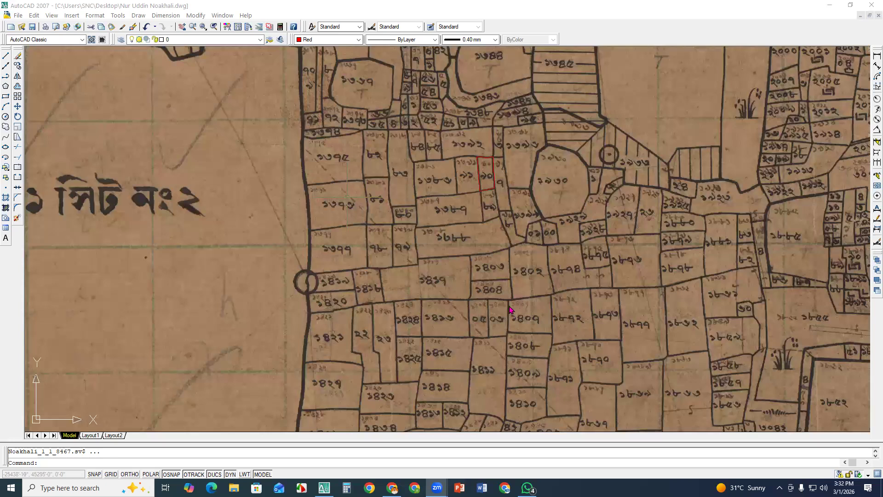
{"action": "scroll", "coordinate": [509, 308], "scroll_direction": "up", "scroll_amount": 3}
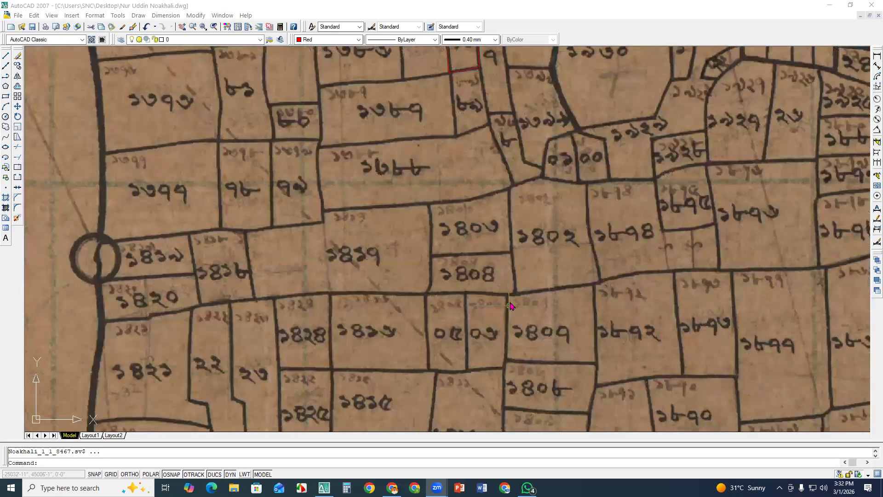
{"action": "scroll", "coordinate": [509, 306], "scroll_direction": "down", "scroll_amount": 6}
{"action": "scroll", "coordinate": [511, 305], "scroll_direction": "up", "scroll_amount": 5}
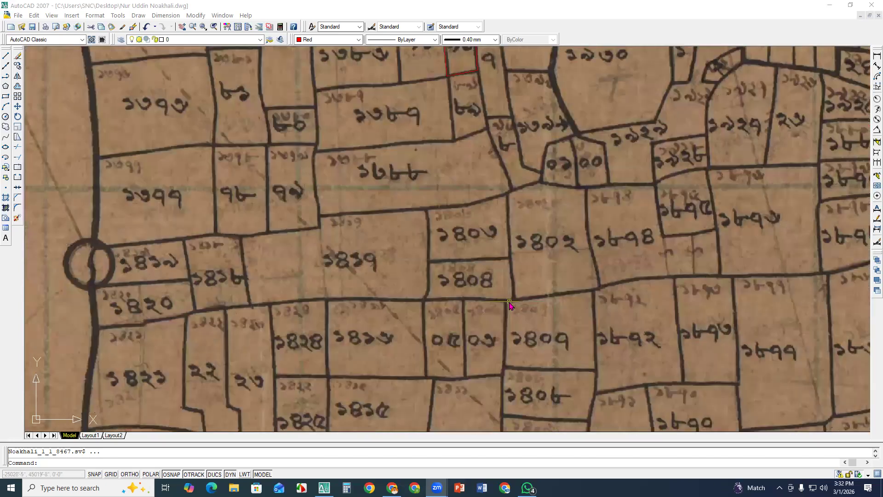
{"action": "scroll", "coordinate": [507, 303], "scroll_direction": "up", "scroll_amount": 1}
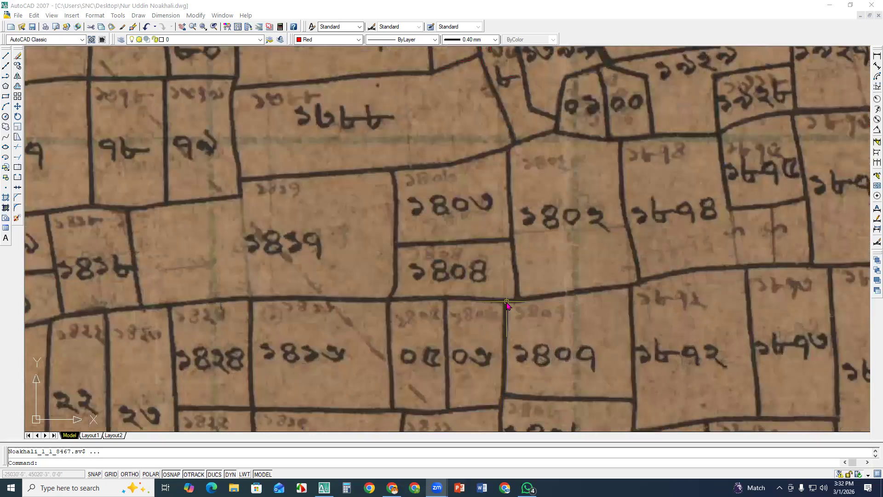
{"action": "scroll", "coordinate": [506, 304], "scroll_direction": "up", "scroll_amount": 6}
{"action": "scroll", "coordinate": [506, 303], "scroll_direction": "down", "scroll_amount": 6}
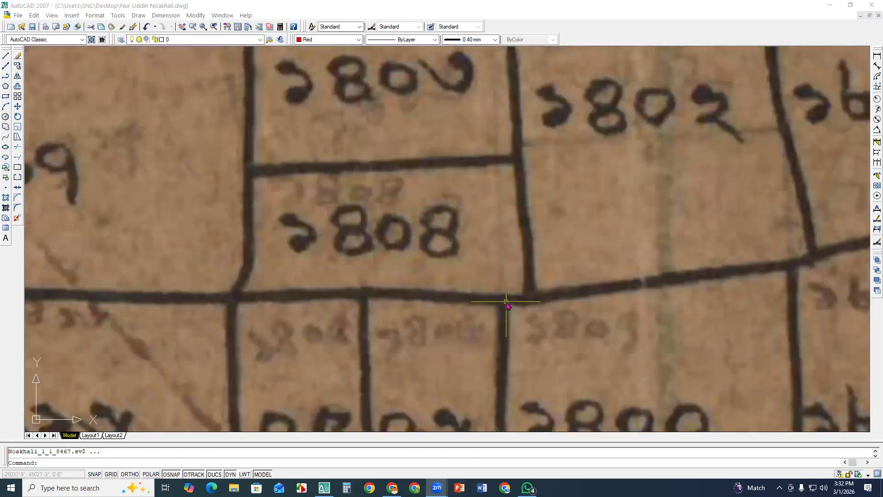
{"action": "scroll", "coordinate": [506, 304], "scroll_direction": "down", "scroll_amount": 6}
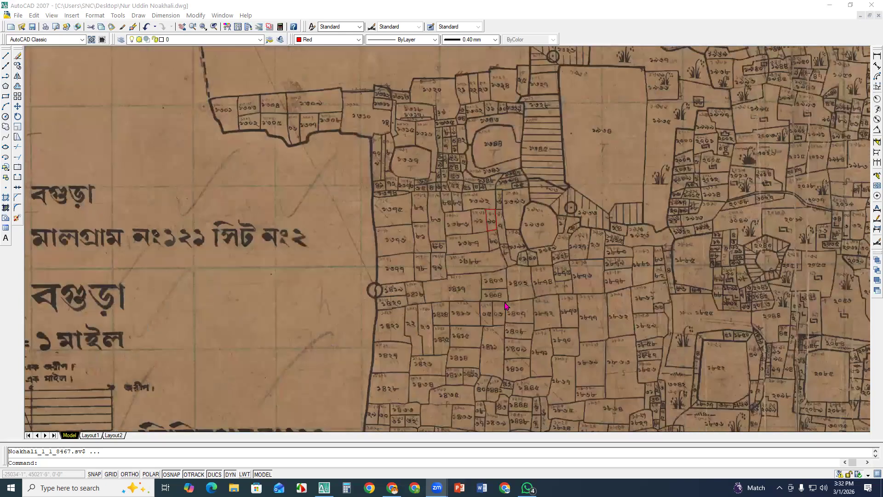
{"action": "middle_click_drag", "start_coordinate": [509, 305], "coordinate": [467, 290]}
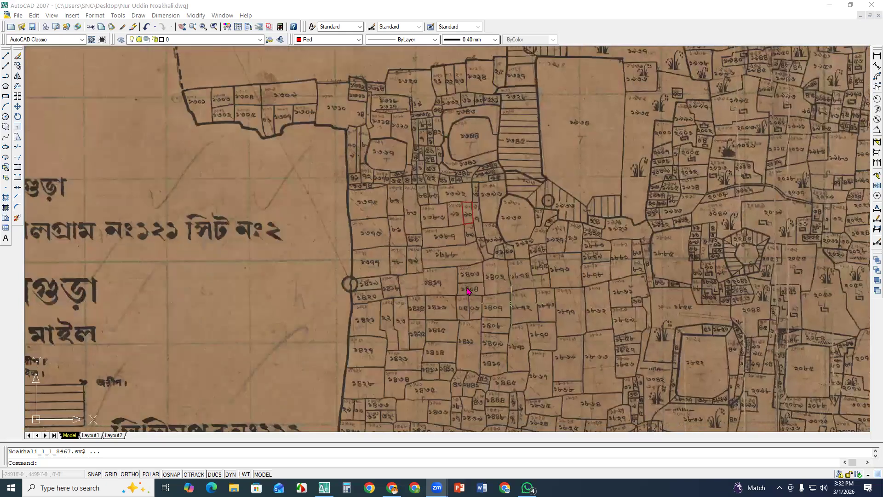
{"action": "scroll", "coordinate": [468, 290], "scroll_direction": "up", "scroll_amount": 5}
{"action": "scroll", "coordinate": [467, 291], "scroll_direction": "down", "scroll_amount": 15}
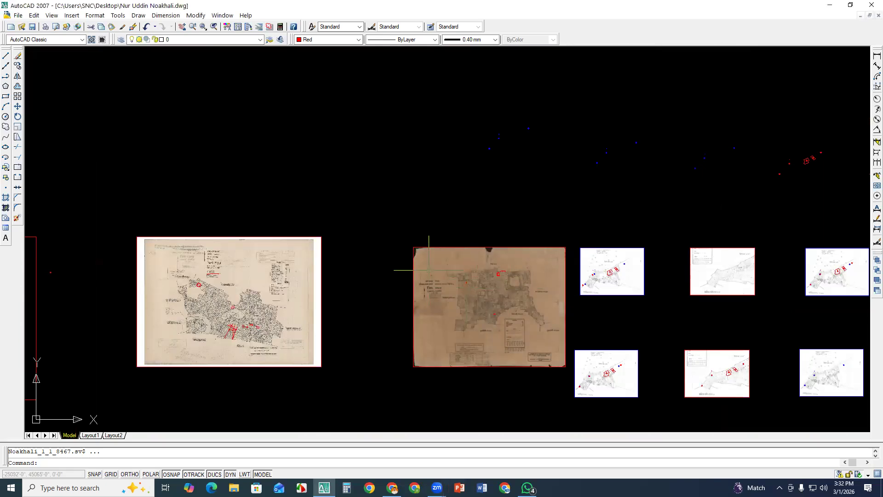
Locate plot ১৪১৬ on the brown mouza sheet, between plots ১৪২৪ and ১৪০৫
{"action": "mouse_move", "coordinate": [509, 295]}
{"action": "middle_mouse_down"}
{"action": "mouse_move", "coordinate": [579, 264]}
{"action": "mouse_move", "coordinate": [714, 276]}
{"action": "mouse_move", "coordinate": [378, 262]}
{"action": "mouse_move", "coordinate": [402, 256]}
{"action": "mouse_move", "coordinate": [439, 266]}
{"action": "mouse_move", "coordinate": [415, 262]}
{"action": "middle_mouse_up"}
{"action": "scroll", "coordinate": [528, 227], "scroll_direction": "up", "scroll_amount": 2}
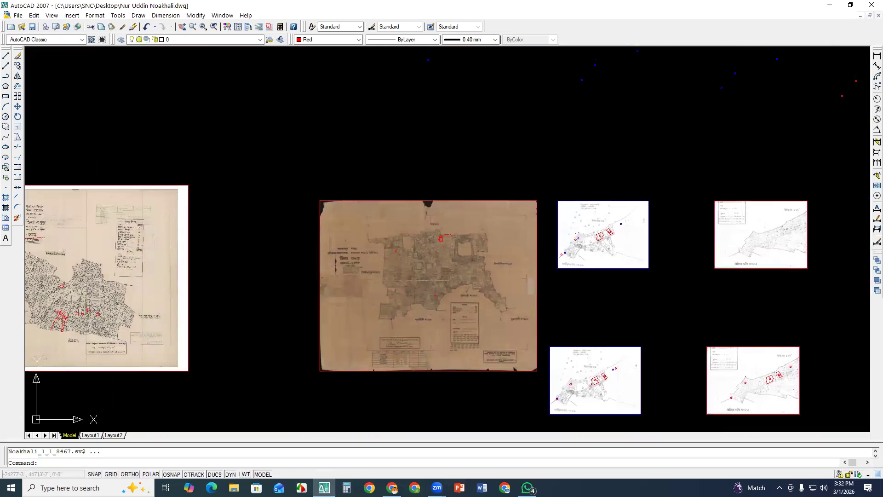
{"action": "scroll", "coordinate": [415, 262], "scroll_direction": "up", "scroll_amount": 6}
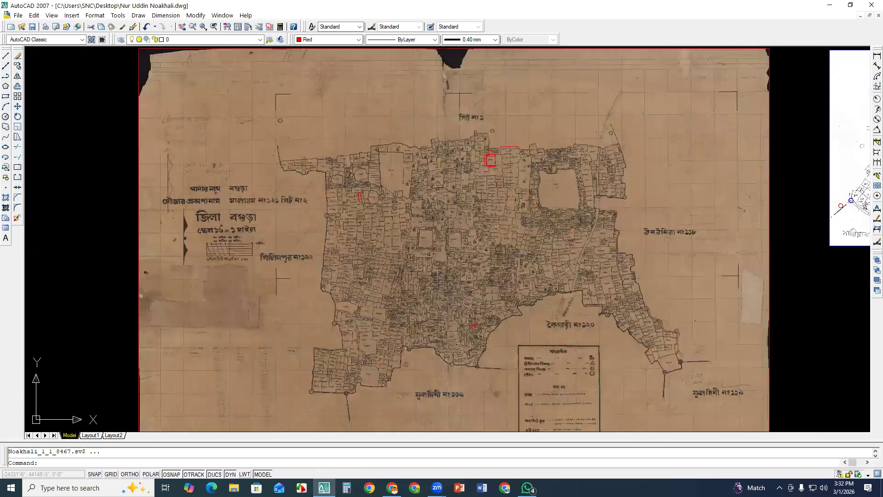
{"action": "scroll", "coordinate": [331, 220], "scroll_direction": "up", "scroll_amount": 3}
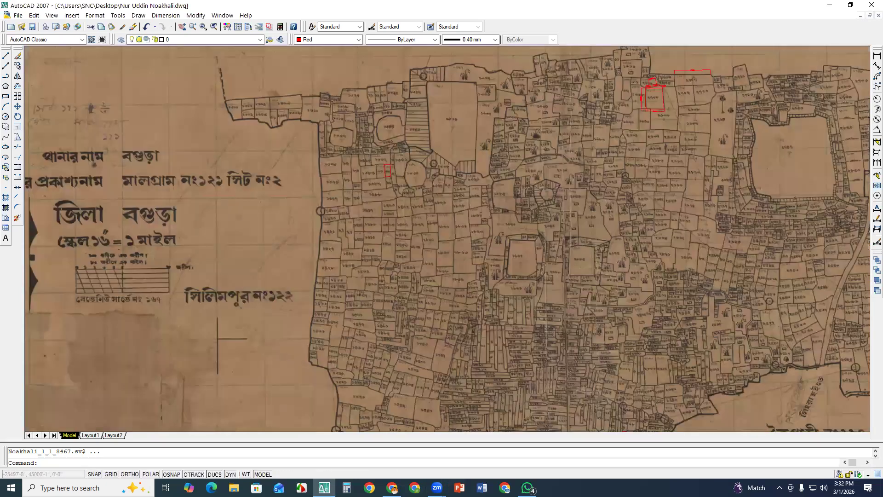
{"action": "scroll", "coordinate": [332, 220], "scroll_direction": "up", "scroll_amount": 2}
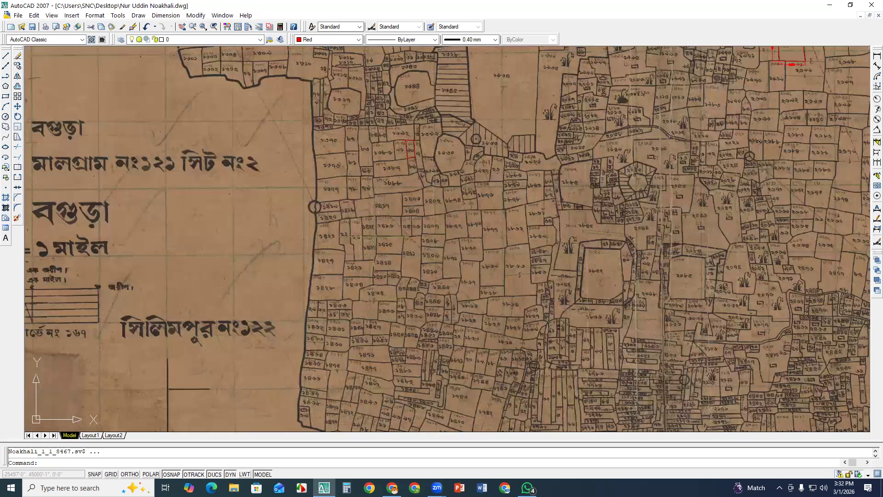
{"action": "scroll", "coordinate": [372, 243], "scroll_direction": "up", "scroll_amount": 3}
{"action": "scroll", "coordinate": [400, 203], "scroll_direction": "up", "scroll_amount": 3}
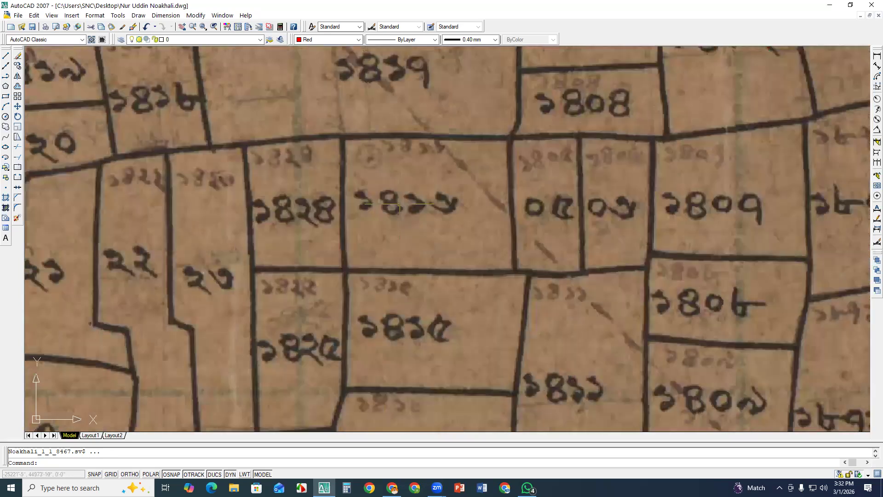
{"action": "scroll", "coordinate": [399, 204], "scroll_direction": "up", "scroll_amount": 2}
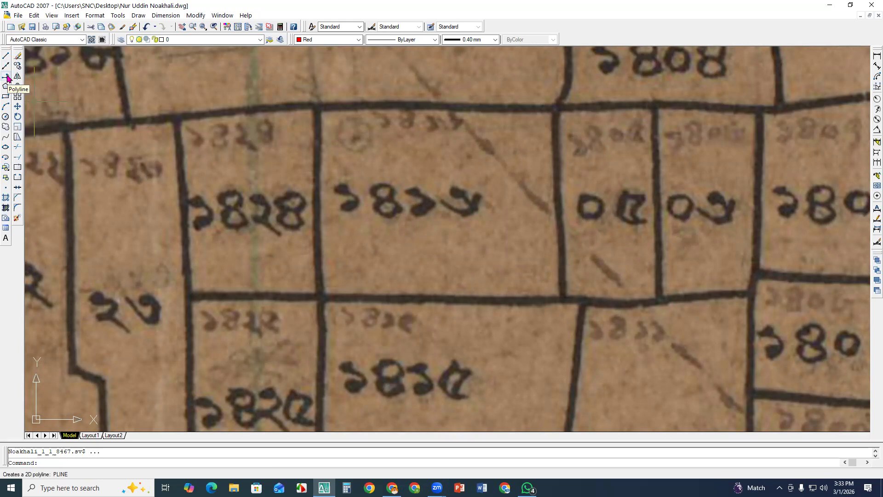
Trace the top edge of plot ১৪১৬ with a polyline from its upper-left corner, following the bend to the upper-right corner
{"action": "left_click", "coordinate": [6, 79]}
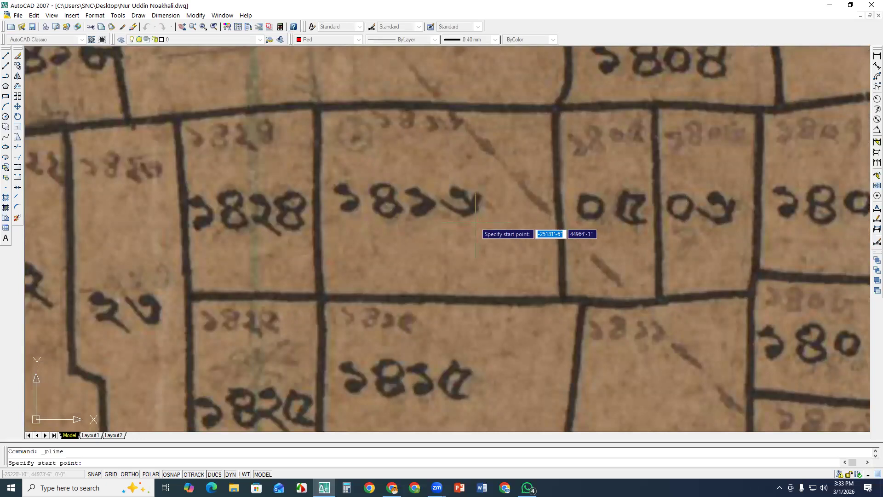
{"action": "scroll", "coordinate": [311, 103], "scroll_direction": "down", "scroll_amount": 2}
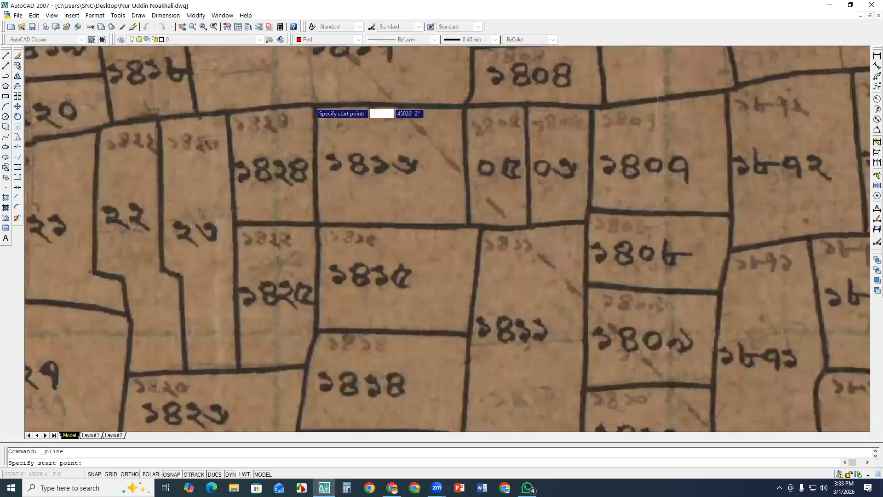
{"action": "scroll", "coordinate": [311, 106], "scroll_direction": "up", "scroll_amount": 8}
{"action": "left_click", "coordinate": [330, 122]}
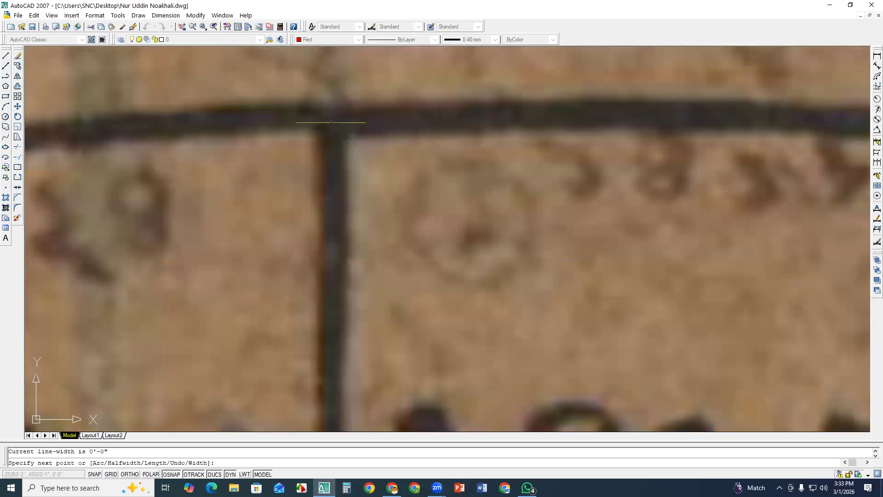
{"action": "scroll", "coordinate": [617, 123], "scroll_direction": "down", "scroll_amount": 4}
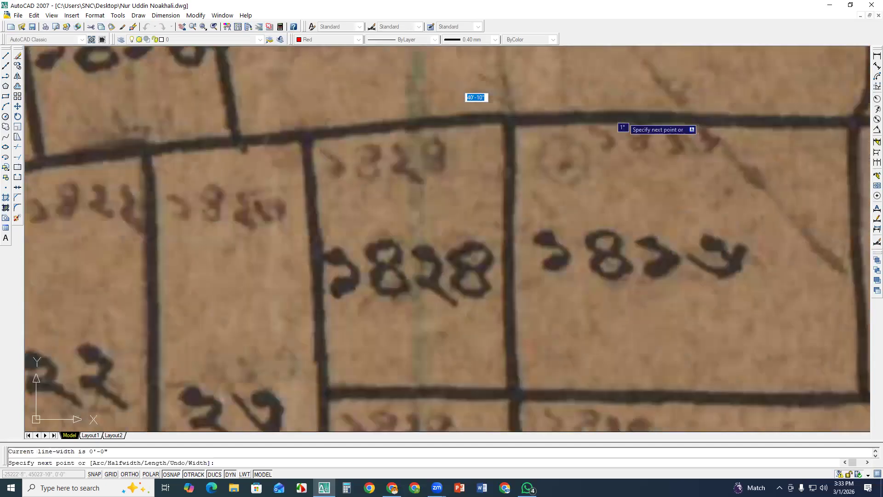
{"action": "scroll", "coordinate": [705, 116], "scroll_direction": "down", "scroll_amount": 1}
{"action": "scroll", "coordinate": [702, 114], "scroll_direction": "up", "scroll_amount": 10}
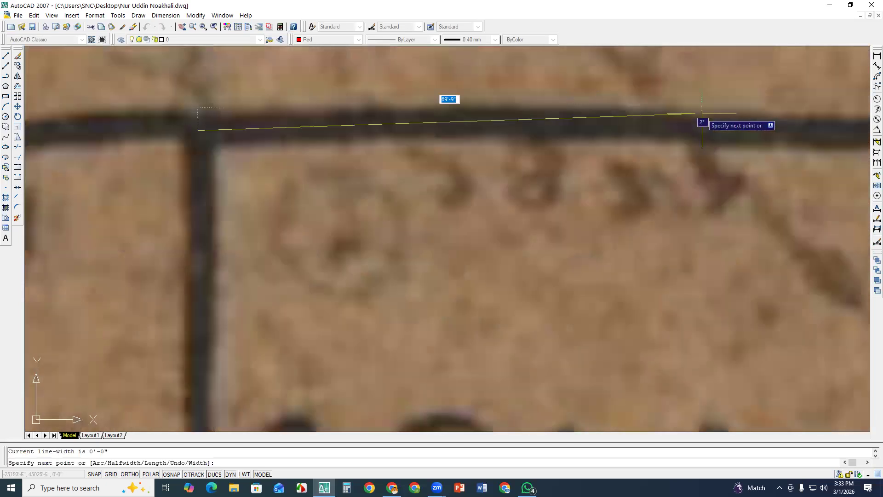
{"action": "left_click", "coordinate": [602, 122]}
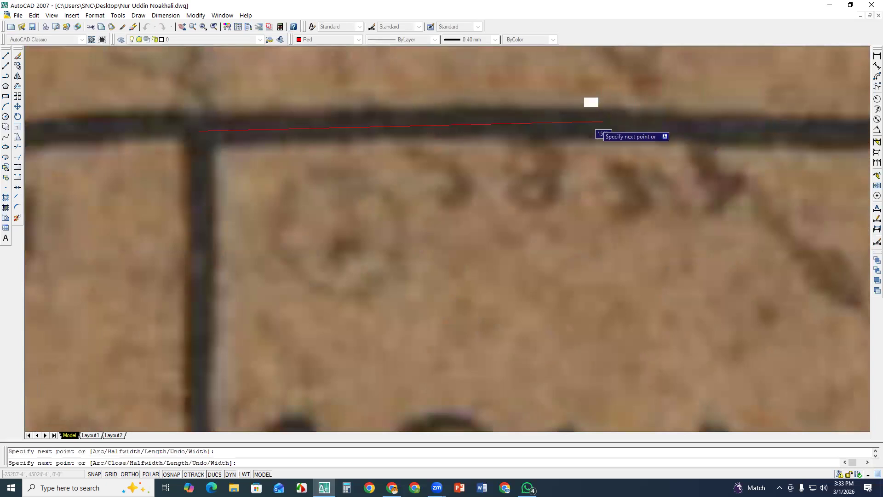
{"action": "scroll", "coordinate": [602, 122], "scroll_direction": "down", "scroll_amount": 5}
{"action": "scroll", "coordinate": [596, 124], "scroll_direction": "up", "scroll_amount": 8}
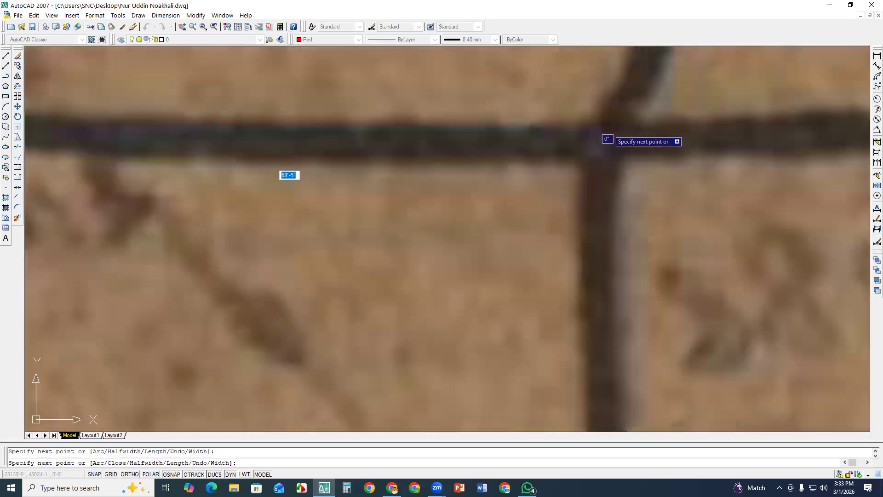
{"action": "left_click", "coordinate": [595, 149]}
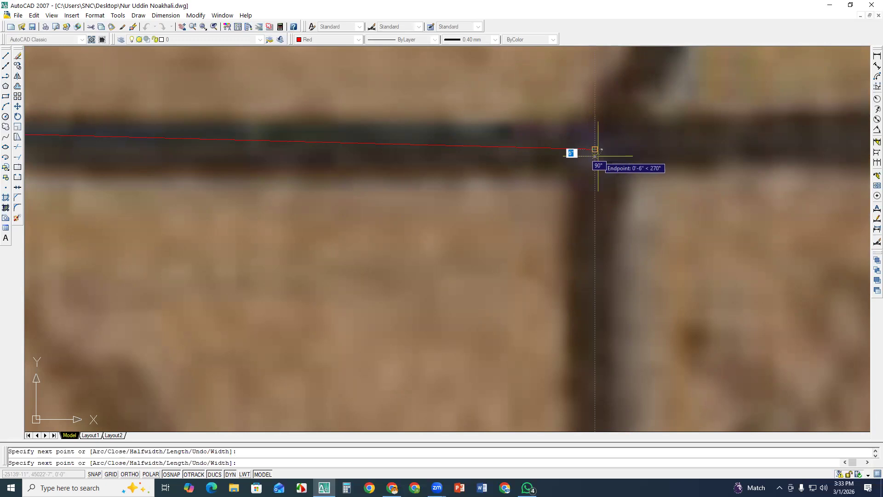
Continue the polyline down the right edge of plot ১৪১৬ to its lower-right corner, following the slight bend
{"action": "scroll", "coordinate": [598, 155], "scroll_direction": "down", "scroll_amount": 5}
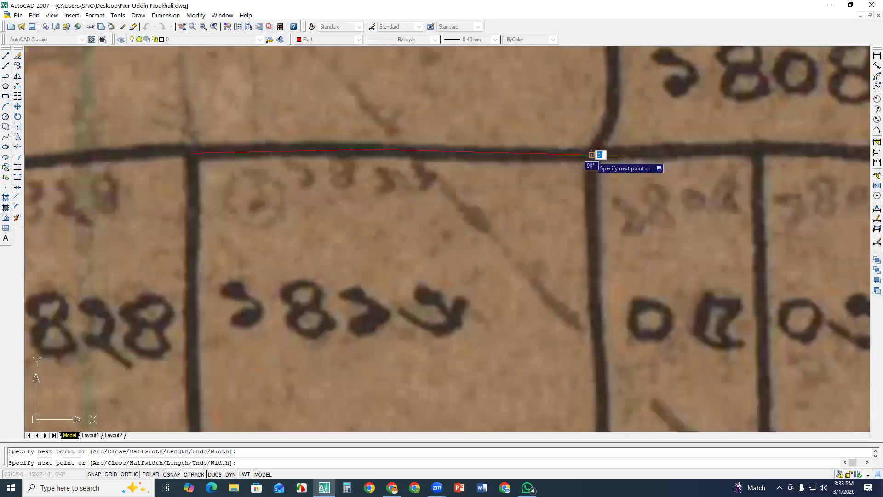
{"action": "scroll", "coordinate": [593, 156], "scroll_direction": "down", "scroll_amount": 5}
{"action": "scroll", "coordinate": [591, 158], "scroll_direction": "up", "scroll_amount": 6}
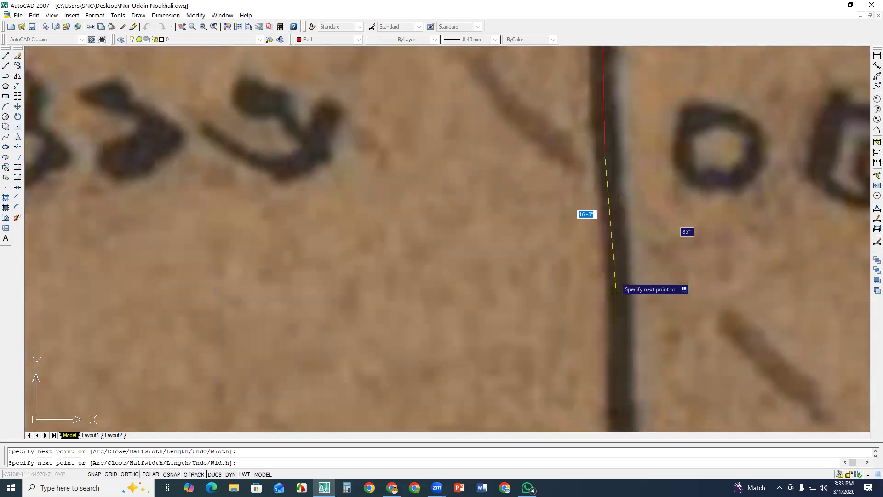
{"action": "scroll", "coordinate": [617, 342], "scroll_direction": "down", "scroll_amount": 8}
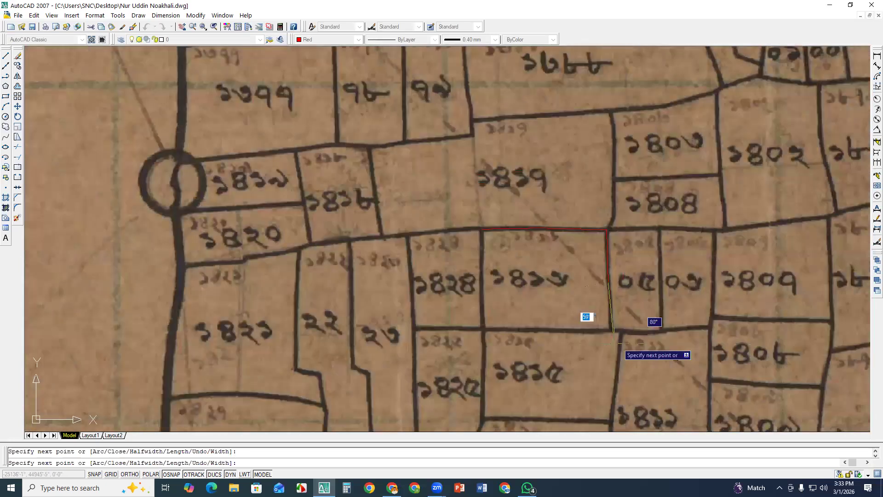
{"action": "scroll", "coordinate": [617, 342], "scroll_direction": "up", "scroll_amount": 6}
{"action": "left_click", "coordinate": [613, 330]}
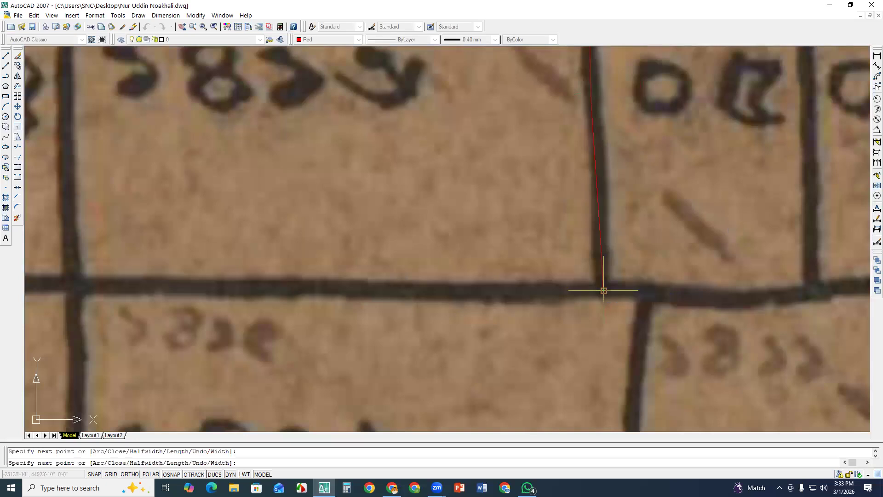
Continue the polyline along the bottom edge of plot ১৪১৬ to its lower-left corner
{"action": "left_click", "coordinate": [363, 290]}
{"action": "scroll", "coordinate": [363, 290], "scroll_direction": "down", "scroll_amount": 4}
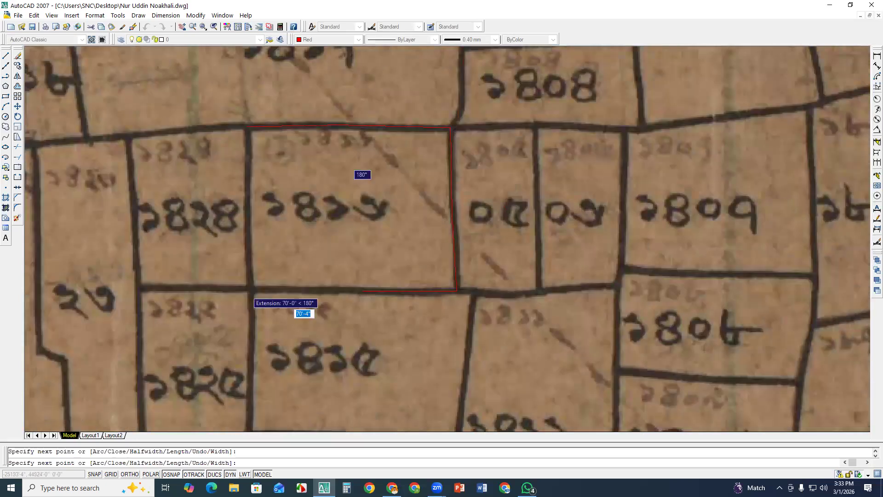
{"action": "scroll", "coordinate": [251, 291], "scroll_direction": "up", "scroll_amount": 4}
{"action": "scroll", "coordinate": [251, 291], "scroll_direction": "up", "scroll_amount": 2}
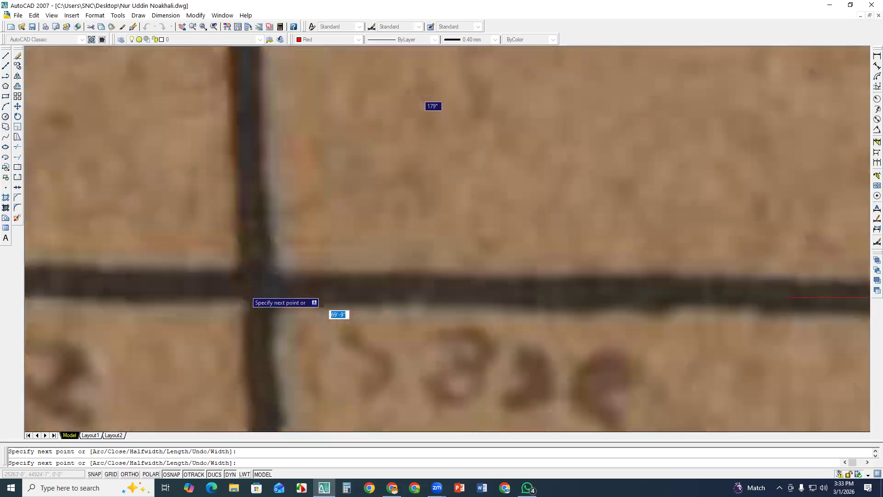
{"action": "scroll", "coordinate": [252, 296], "scroll_direction": "down", "scroll_amount": 2}
{"action": "left_click", "coordinate": [252, 296]}
{"action": "scroll", "coordinate": [257, 292], "scroll_direction": "down", "scroll_amount": 4}
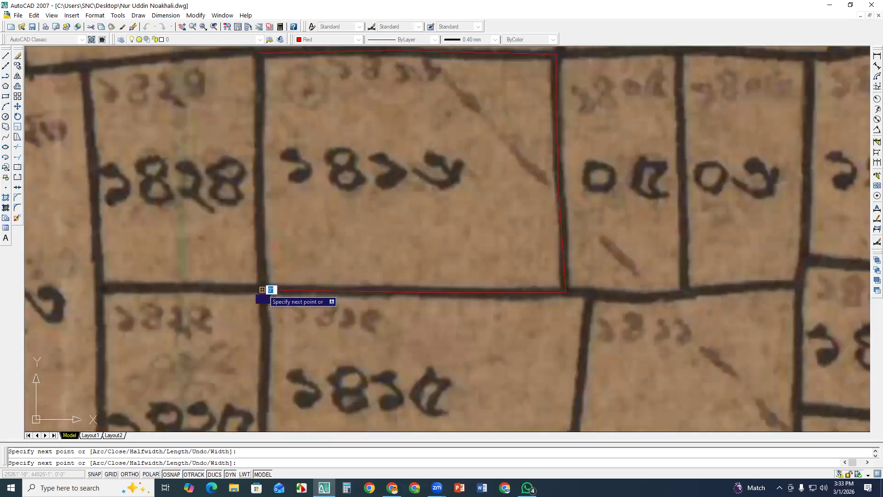
Finish the polyline up the left edge of plot ১৪১৬, following its slight bend, and end it on the starting corner
{"action": "scroll", "coordinate": [266, 166], "scroll_direction": "up", "scroll_amount": 4}
{"action": "left_click", "coordinate": [278, 213]}
{"action": "scroll", "coordinate": [279, 216], "scroll_direction": "down", "scroll_amount": 5}
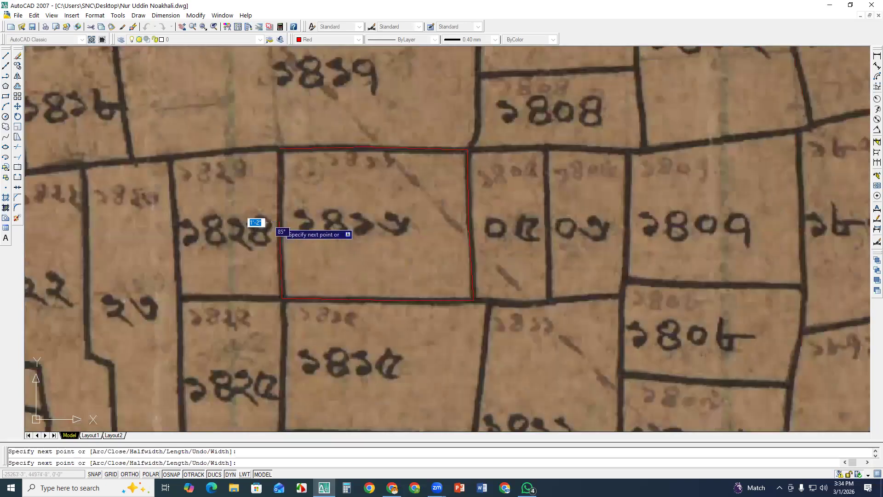
{"action": "scroll", "coordinate": [279, 149], "scroll_direction": "up", "scroll_amount": 5}
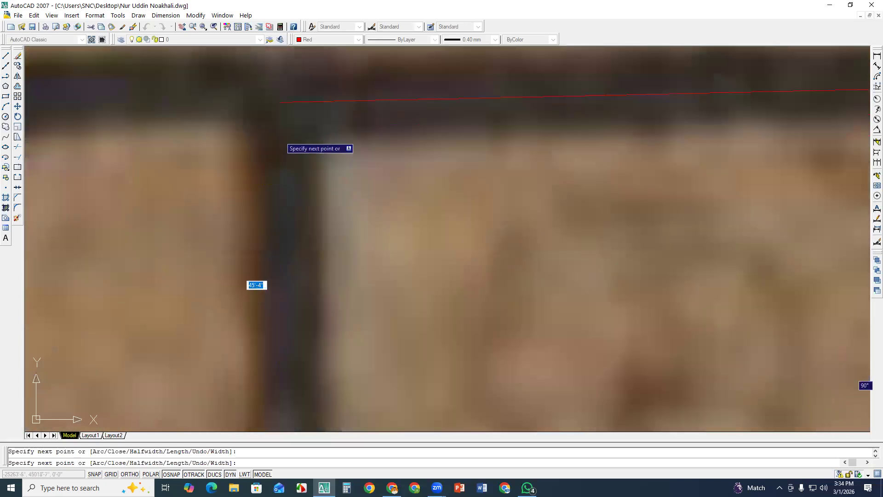
{"action": "left_click", "coordinate": [282, 102]}
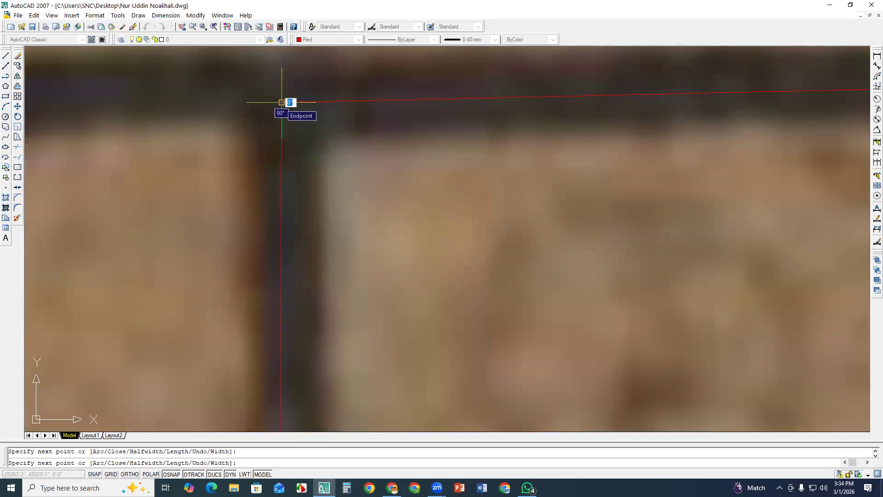
{"action": "key", "text": "Return"}
{"action": "scroll", "coordinate": [308, 169], "scroll_direction": "down", "scroll_amount": 6}
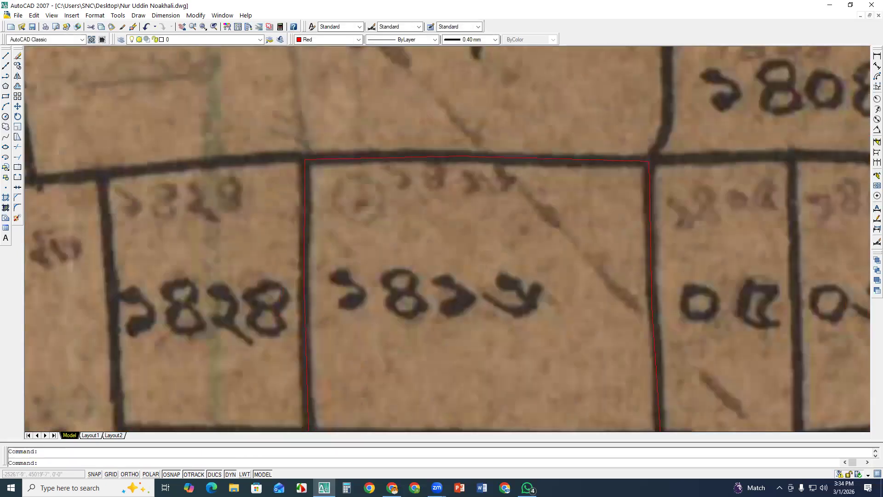
List the object data of the traced polyline around plot ১৪১৬
{"action": "scroll", "coordinate": [304, 170], "scroll_direction": "down", "scroll_amount": 2}
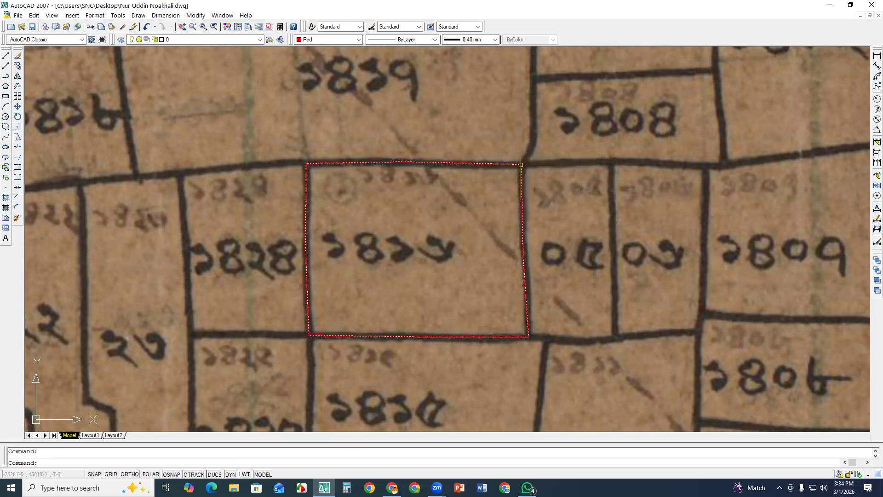
{"action": "left_click", "coordinate": [516, 165]}
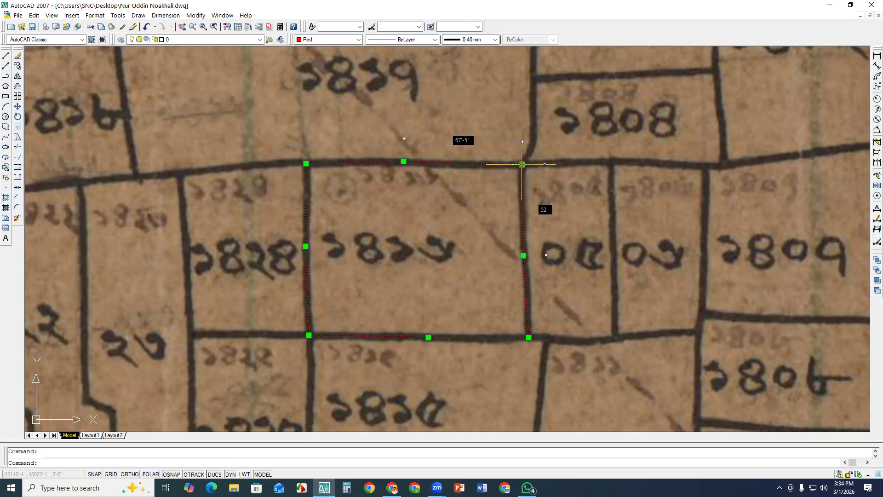
{"action": "key", "text": "Escape"}
{"action": "left_click", "coordinate": [606, 123]}
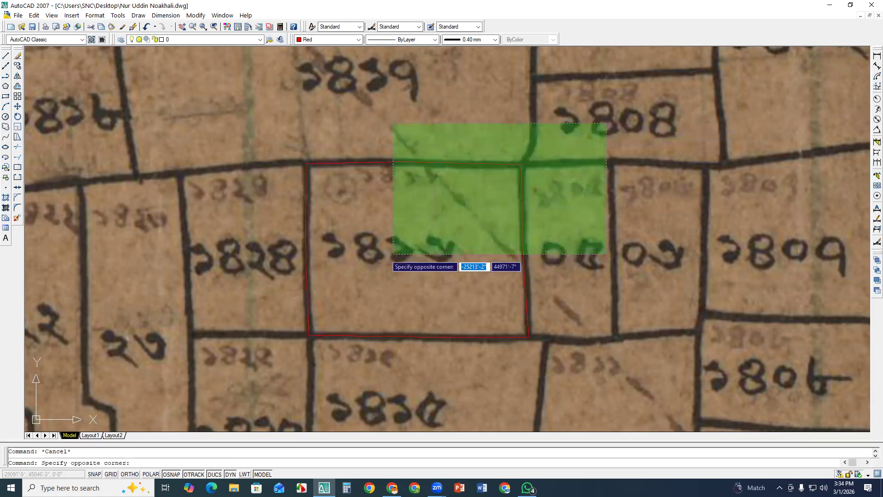
{"action": "left_click", "coordinate": [257, 359]}
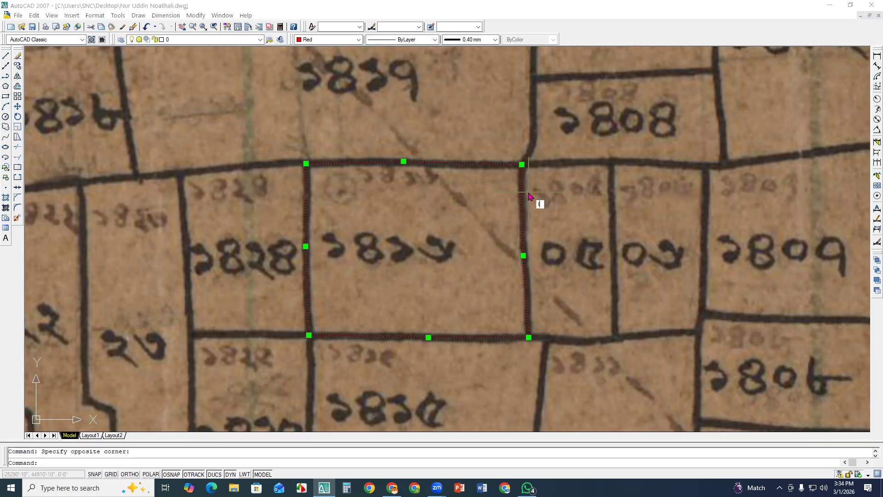
{"action": "key", "text": "Return"}
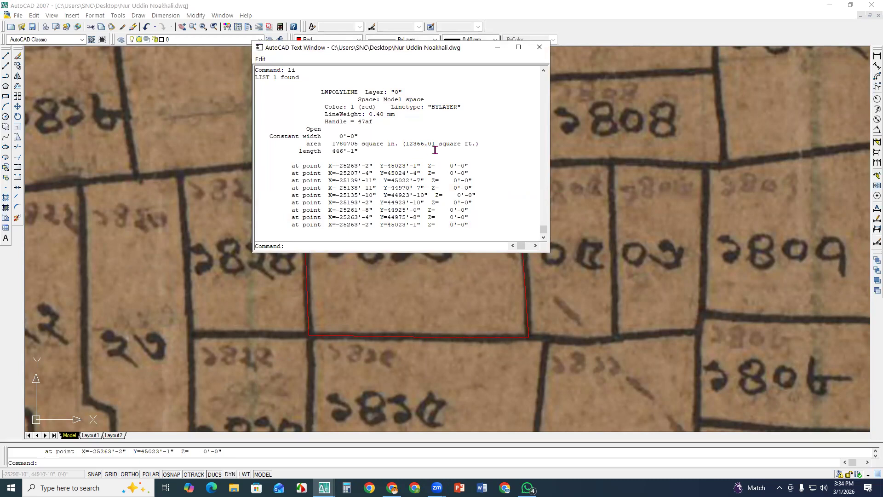
Copy the polyline's square-foot area from the listing and enter it in Calculator as 12366.01
{"action": "left_click_drag", "start_coordinate": [436, 144], "coordinate": [406, 142]}
{"action": "left_click", "coordinate": [455, 129]}
{"action": "left_click_drag", "start_coordinate": [436, 145], "coordinate": [405, 146]}
{"action": "left_click", "coordinate": [346, 488]}
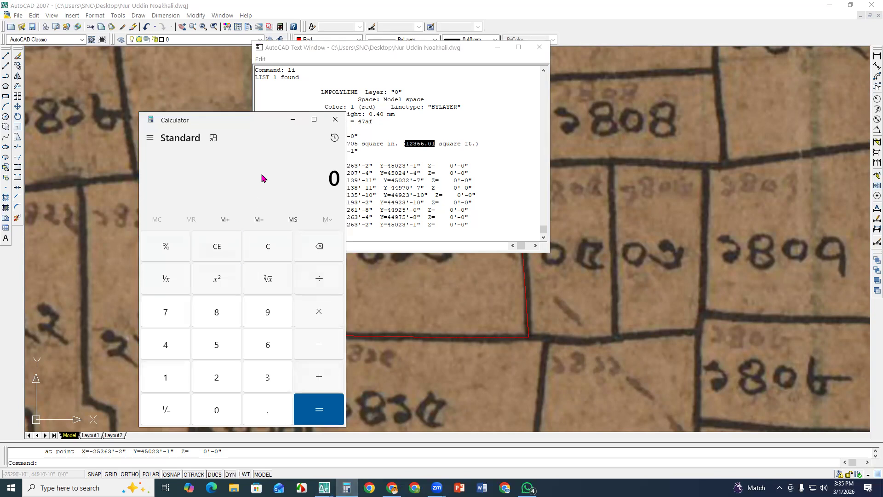
{"action": "type", "text": "12,366.01"}
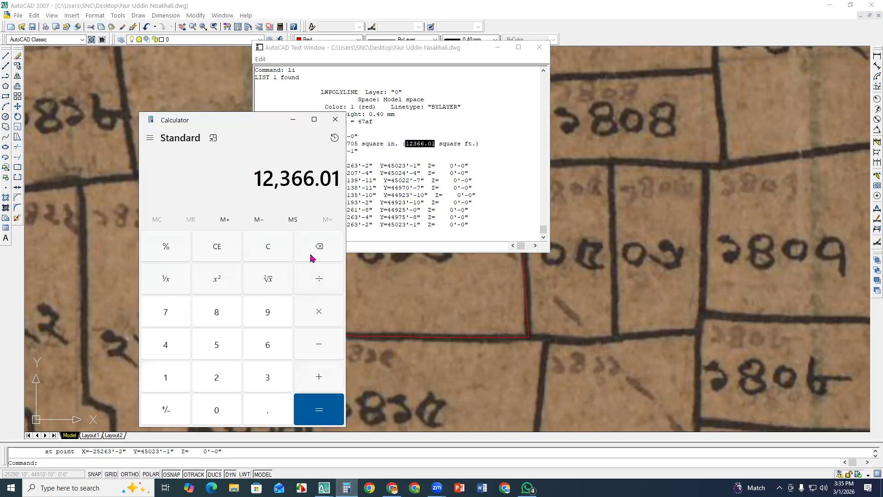
Divide the entered plot area by 435.6
{"action": "left_click", "coordinate": [330, 286]}
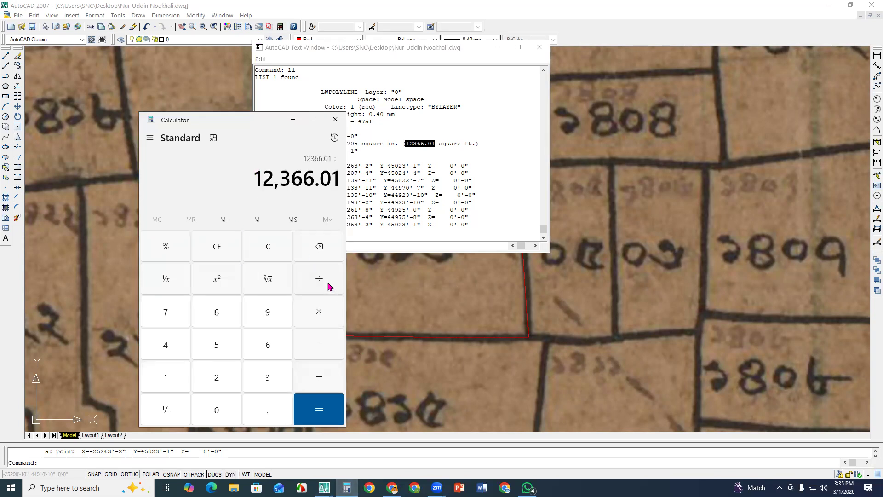
{"action": "left_click", "coordinate": [170, 348]}
{"action": "left_click", "coordinate": [264, 378]}
{"action": "left_click", "coordinate": [216, 345]}
{"action": "left_click", "coordinate": [265, 405]}
{"action": "left_click", "coordinate": [265, 346]}
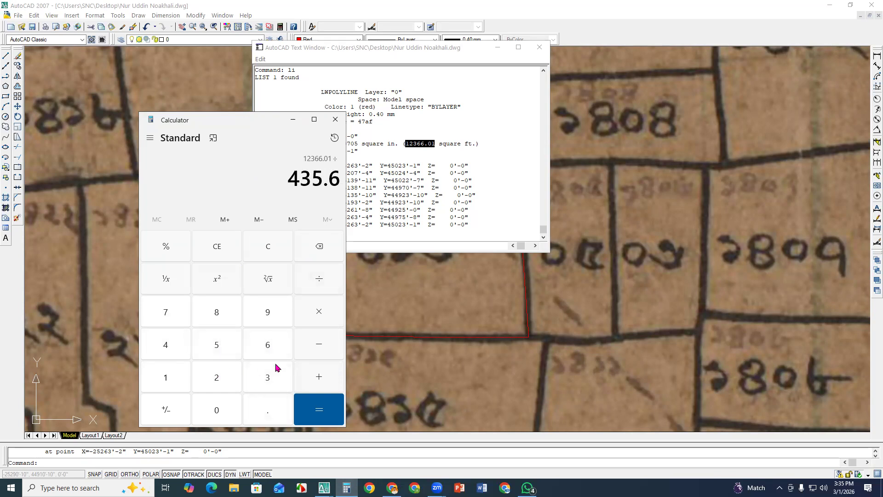
{"action": "key", "text": "Return"}
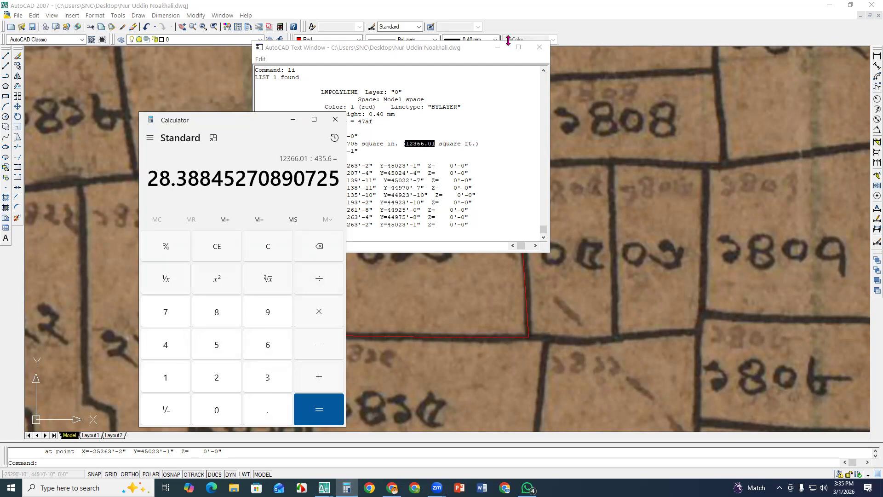
Put the Calculator result beside the traced plot with the listing window out of the way, and close Calculator
{"action": "left_click", "coordinate": [497, 47]}
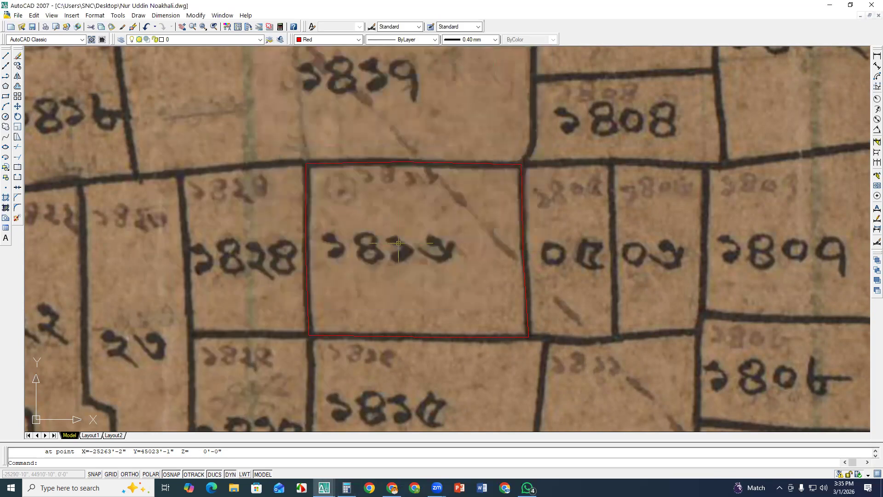
{"action": "key", "text": "alt+Tab"}
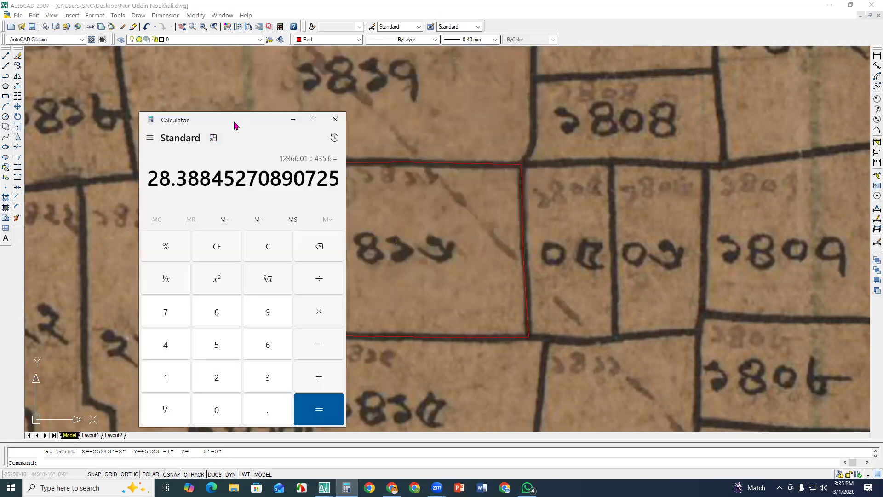
{"action": "left_click_drag", "start_coordinate": [251, 125], "coordinate": [178, 116]}
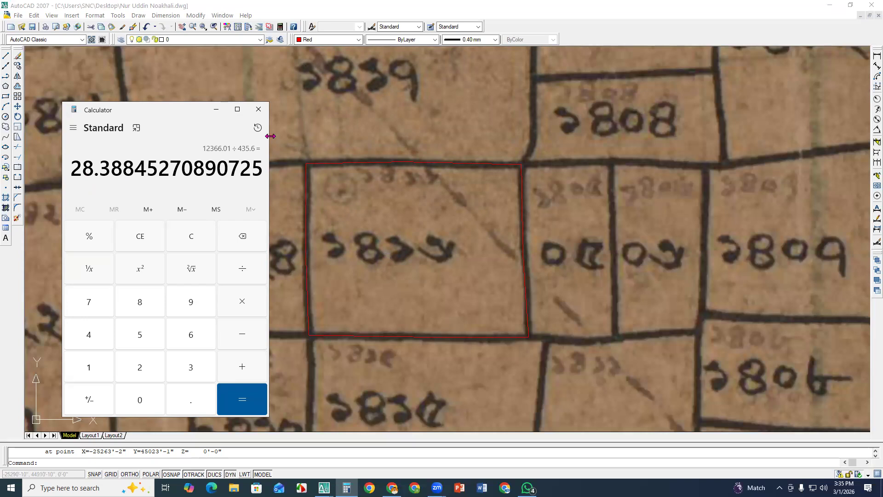
{"action": "left_click", "coordinate": [259, 110]}
{"action": "scroll", "coordinate": [473, 230], "scroll_direction": "down", "scroll_amount": 2}
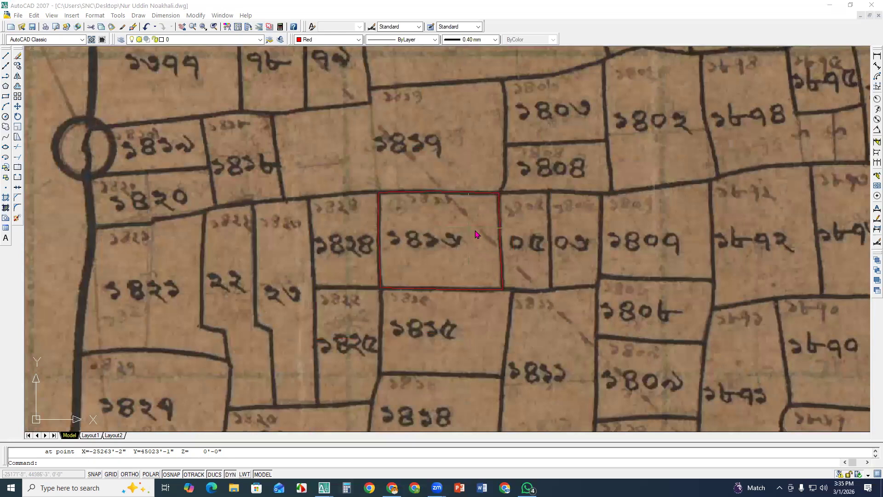
{"action": "scroll", "coordinate": [484, 229], "scroll_direction": "up", "scroll_amount": 2}
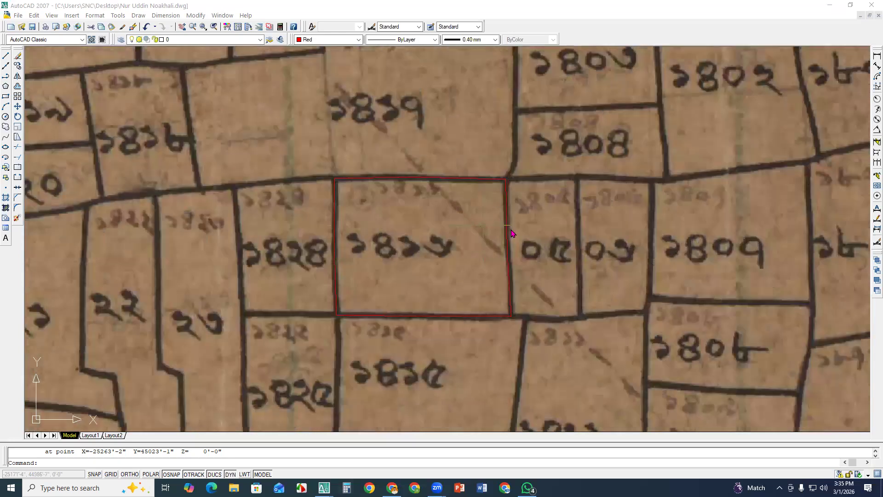
{"action": "scroll", "coordinate": [506, 233], "scroll_direction": "down", "scroll_amount": 1}
{"action": "scroll", "coordinate": [503, 239], "scroll_direction": "down", "scroll_amount": 1}
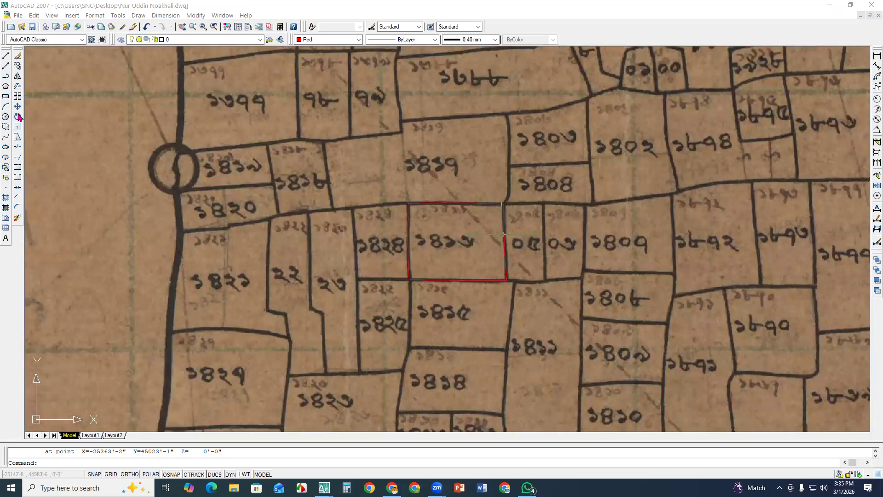
{"action": "scroll", "coordinate": [504, 226], "scroll_direction": "down", "scroll_amount": 2}
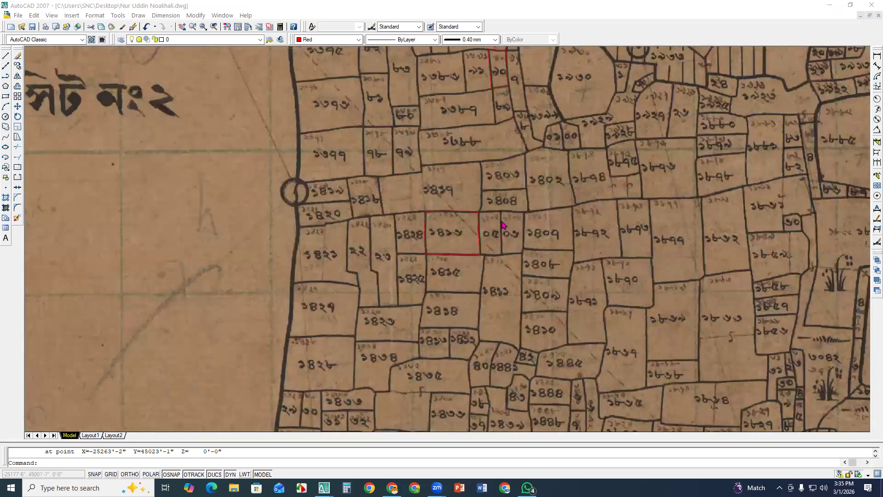
{"action": "scroll", "coordinate": [501, 225], "scroll_direction": "up", "scroll_amount": 4}
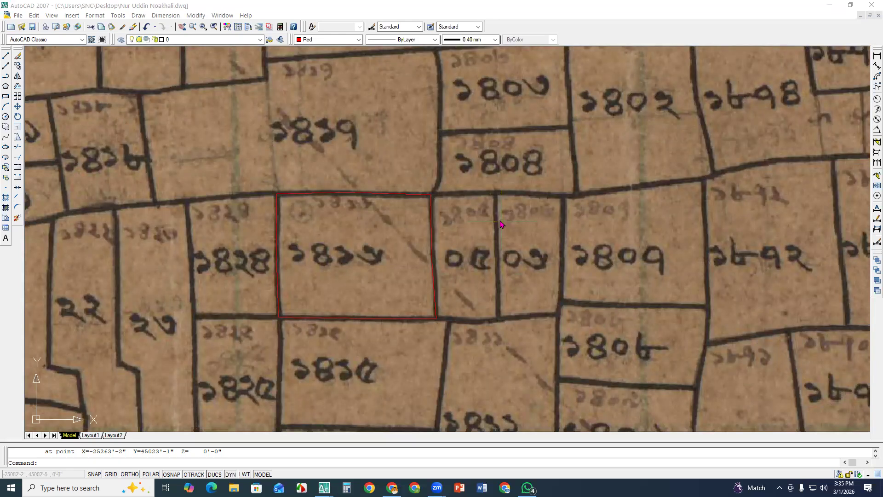
{"action": "scroll", "coordinate": [470, 247], "scroll_direction": "down", "scroll_amount": 1}
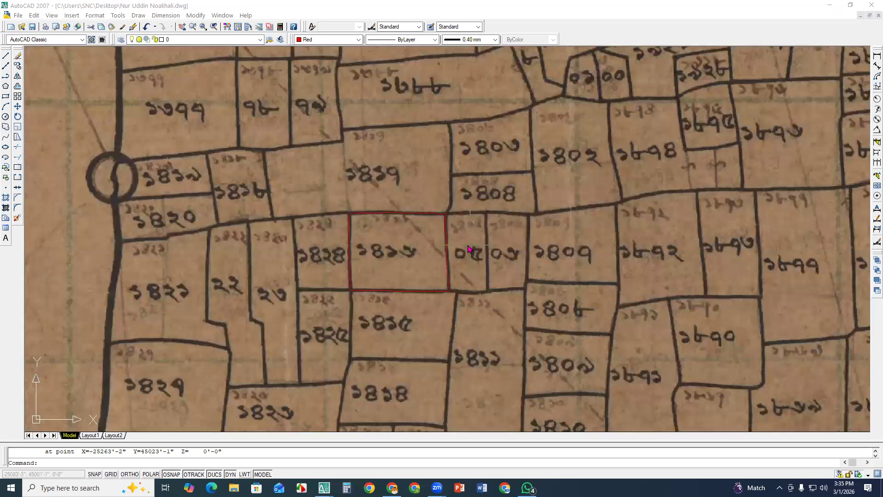